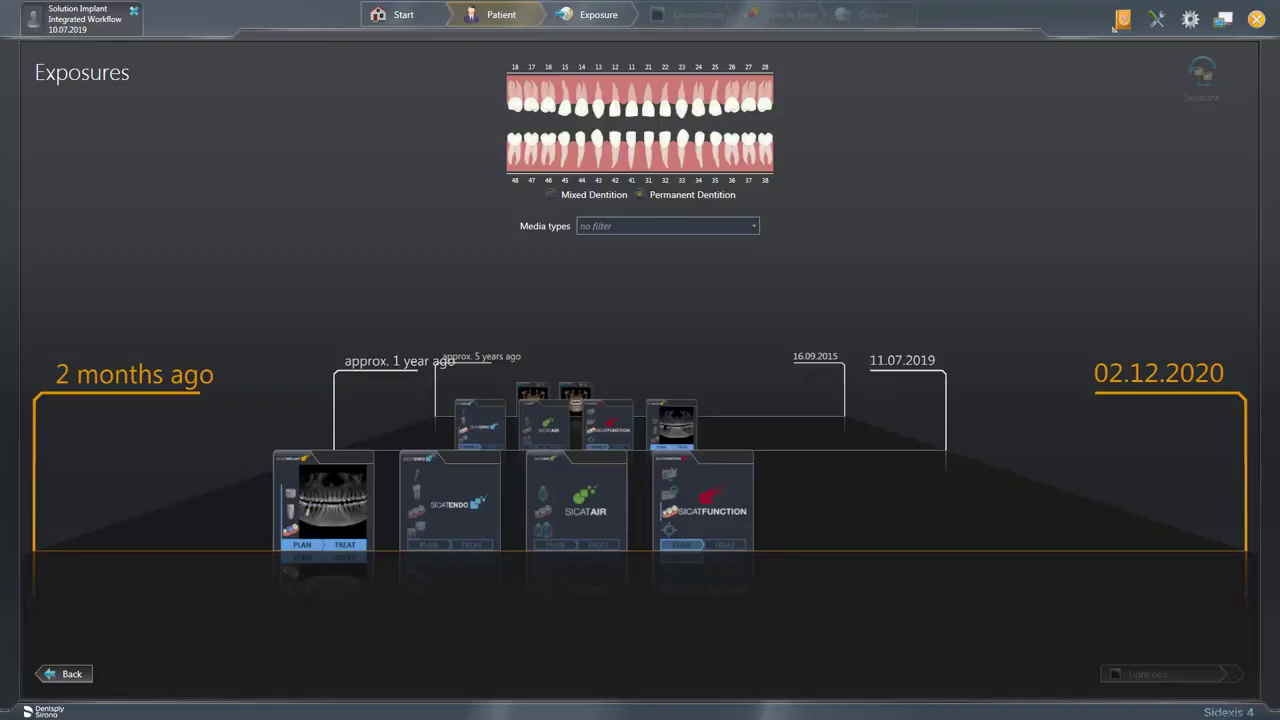
Open the first 3D exposure from 16.09.2015 in SICAT Suite.
scroll(841, 514, "down", 2)
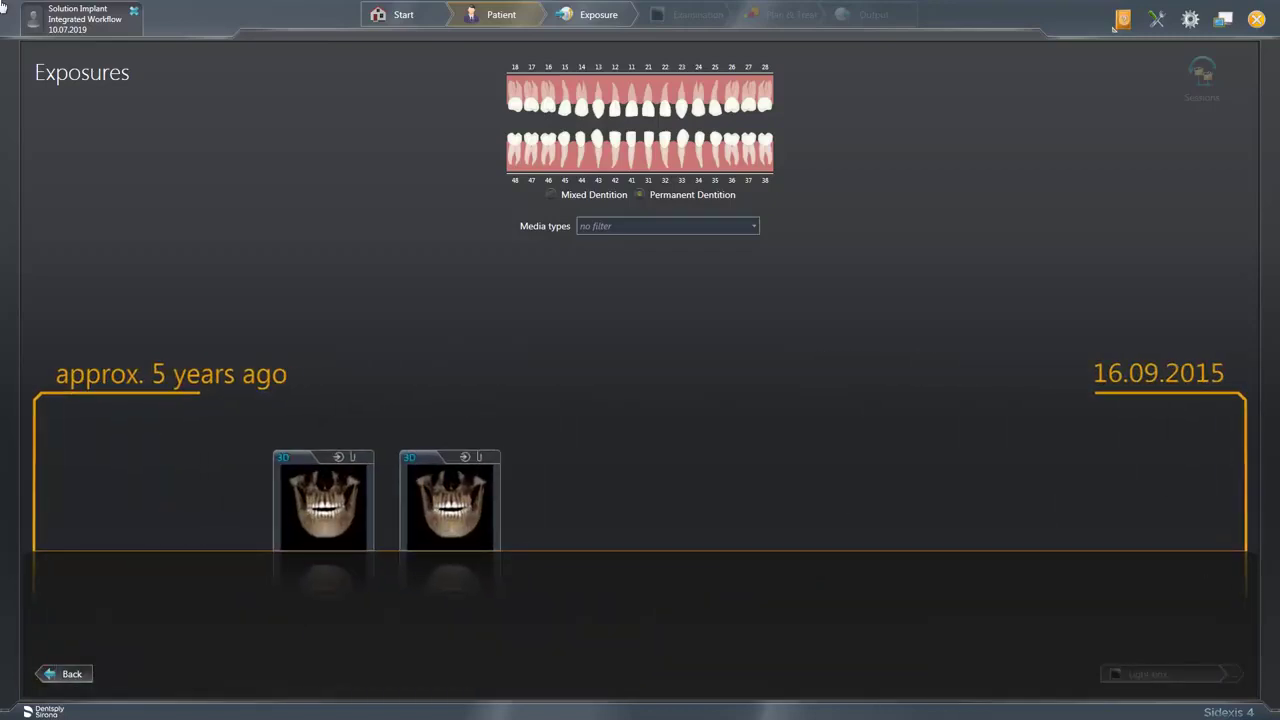
left_click_drag(310, 487, 346, 625)
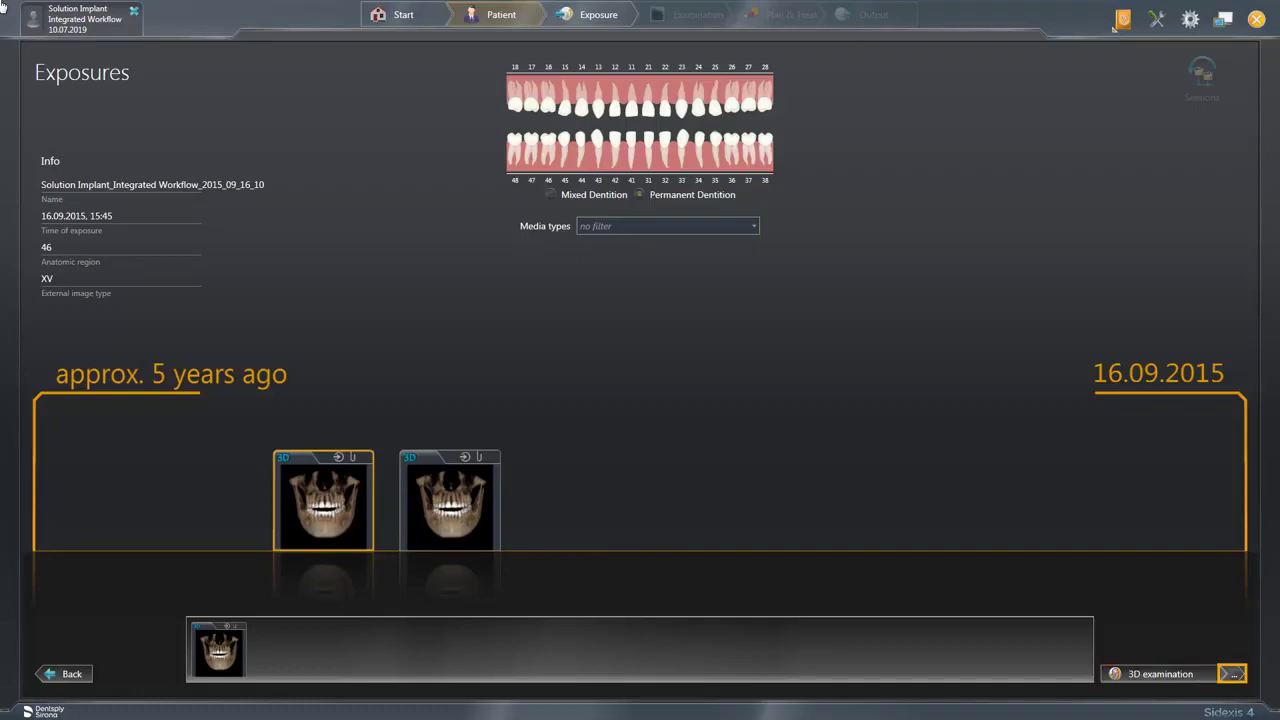
left_click(1236, 676)
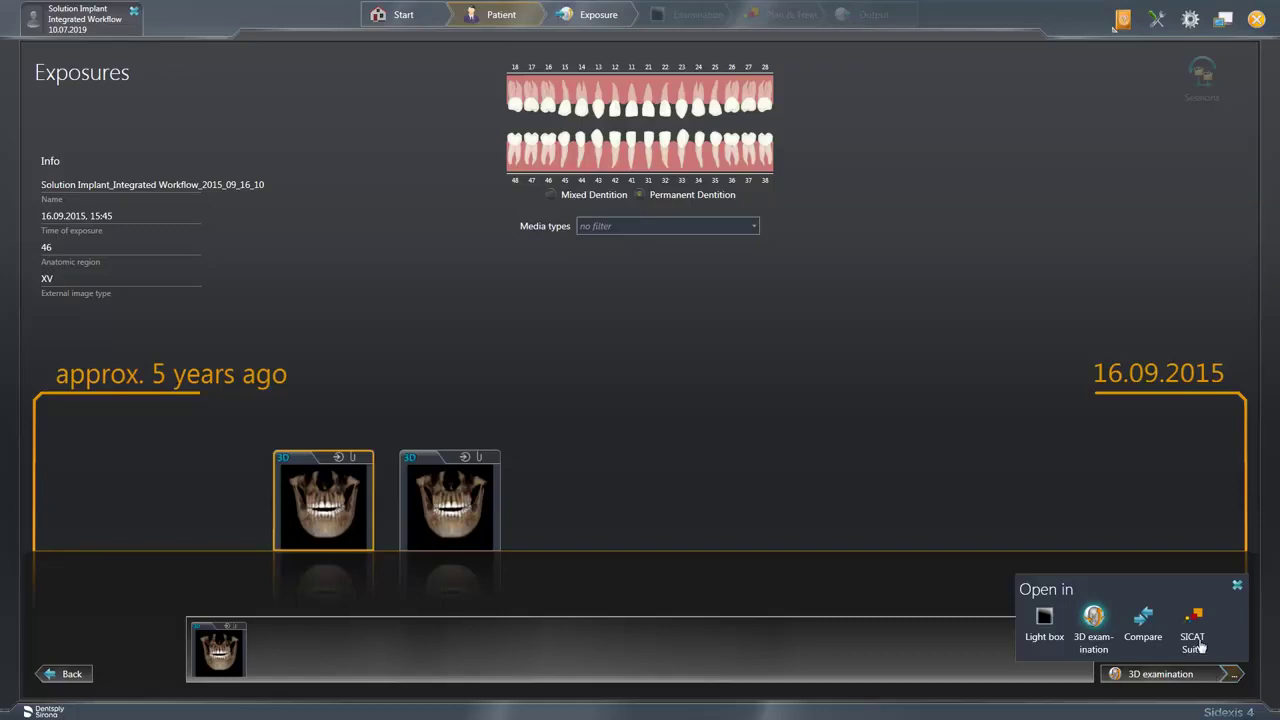
left_click(1200, 646)
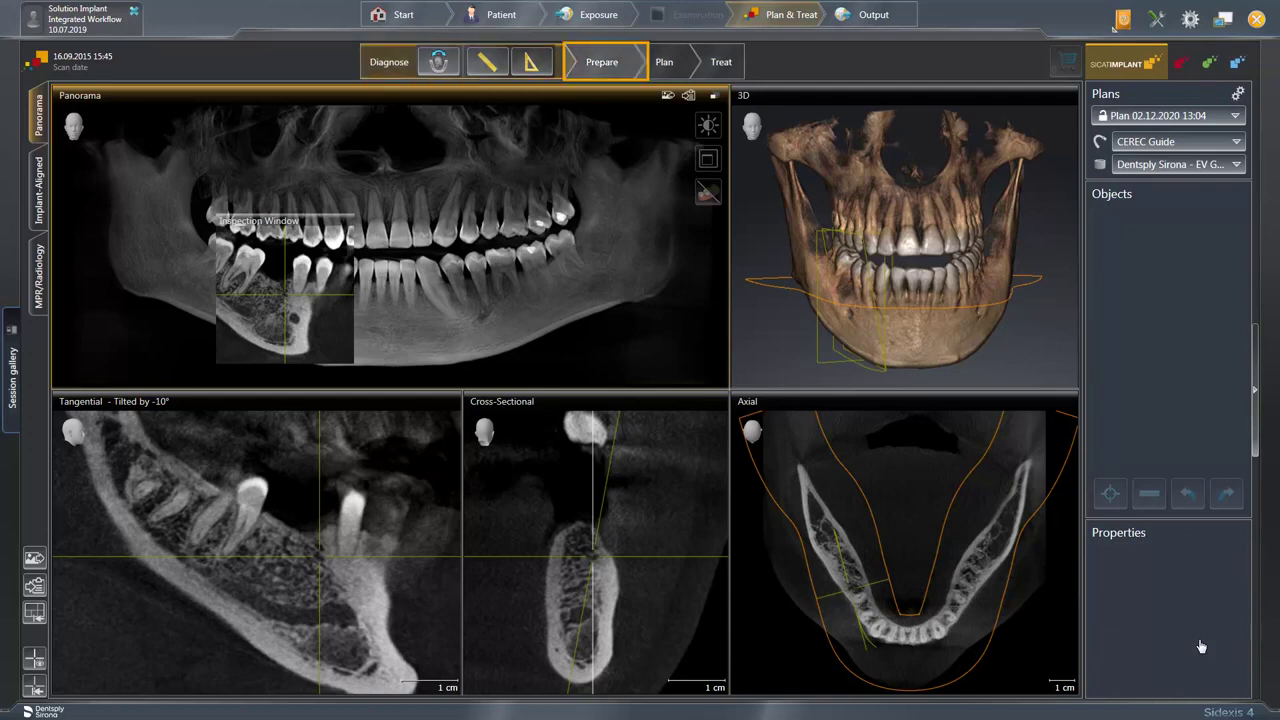
In the Prepare phase, place the inspection window over the patient's lower-right tooth gap and rotate the tangential view to 5°.
left_click(606, 68)
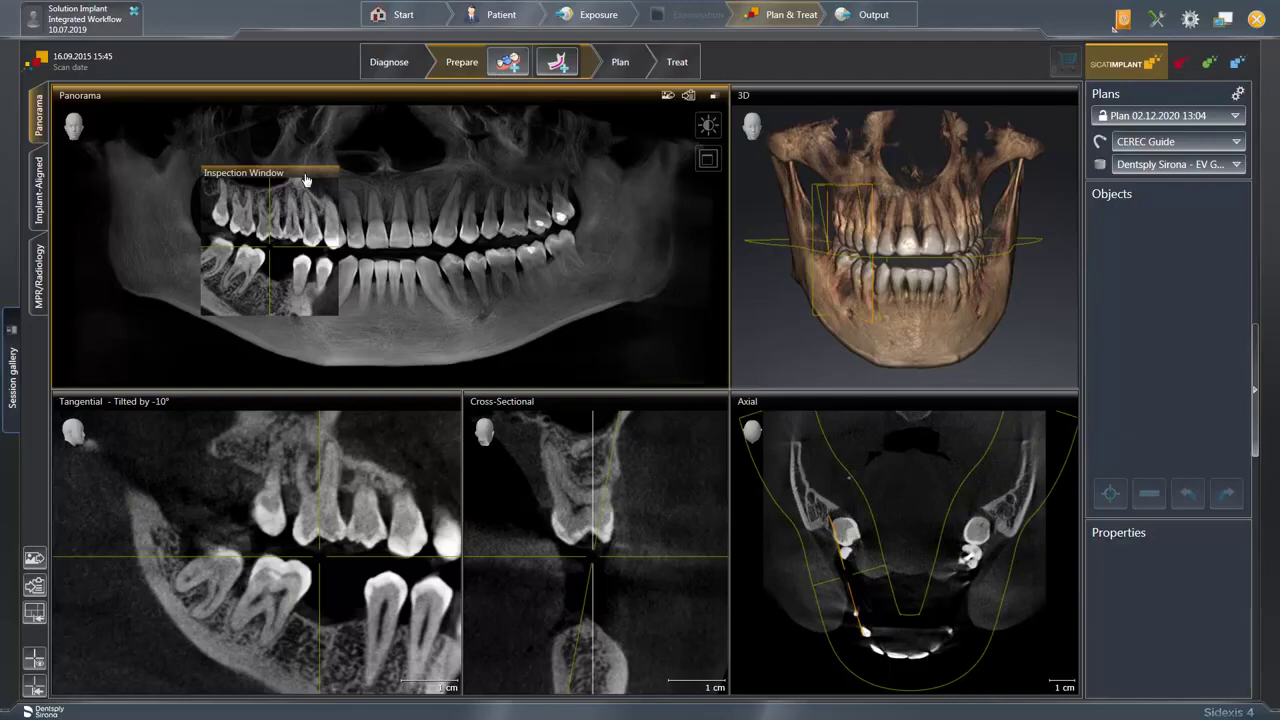
mouse_move(302, 183)
left_mouse_down()
mouse_move(240, 183)
mouse_move(383, 191)
mouse_move(310, 206)
left_mouse_up()
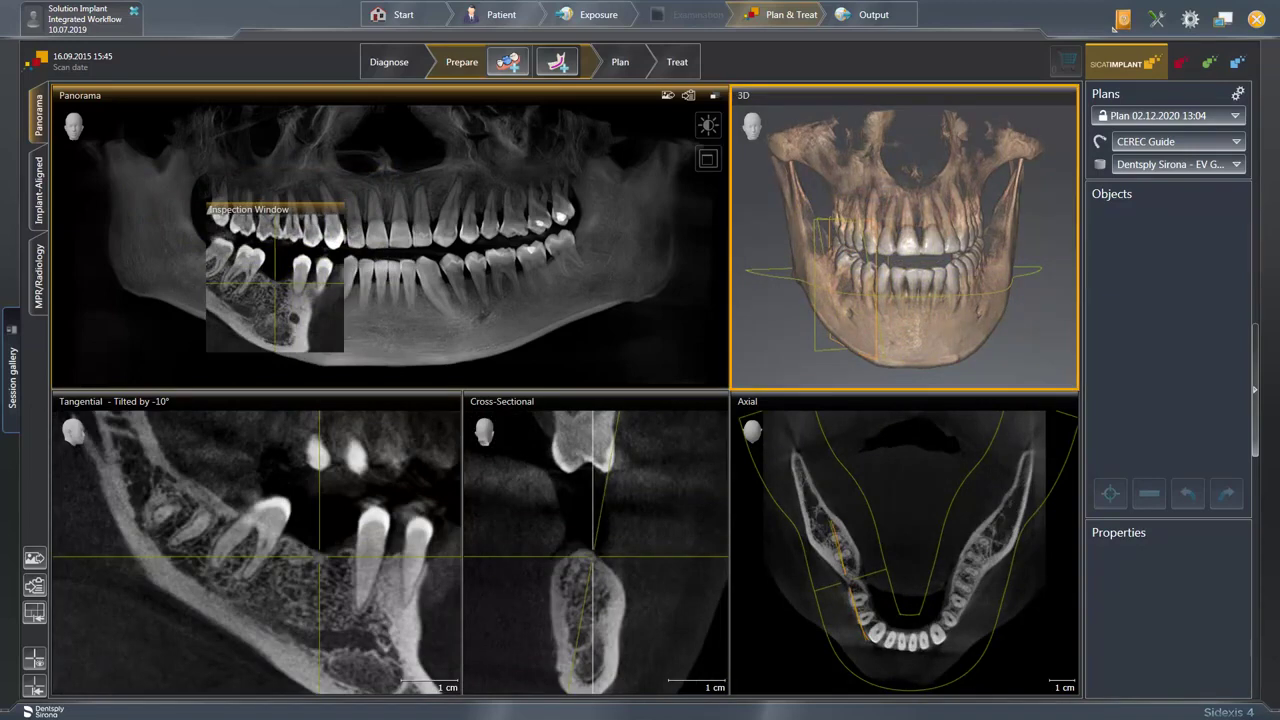
left_click_drag(824, 287, 812, 243)
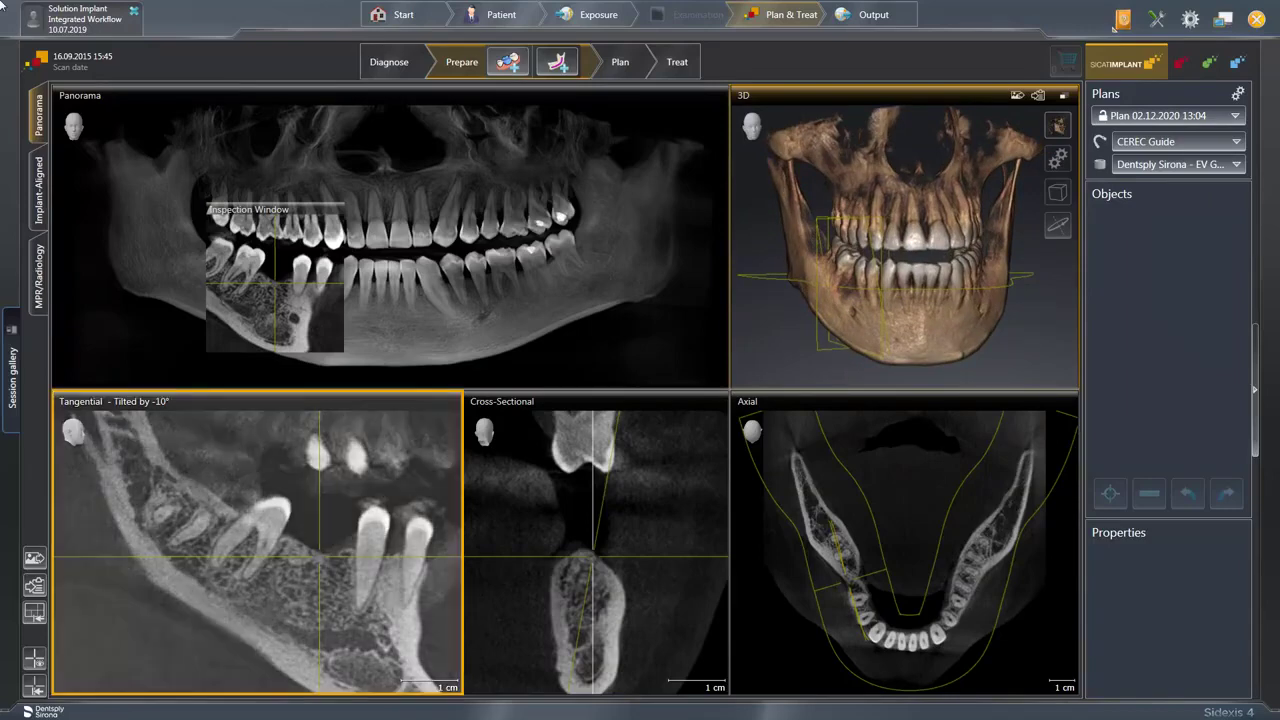
mouse_move(257, 680)
left_mouse_down()
mouse_move(325, 683)
mouse_move(251, 686)
mouse_move(267, 686)
left_mouse_up()
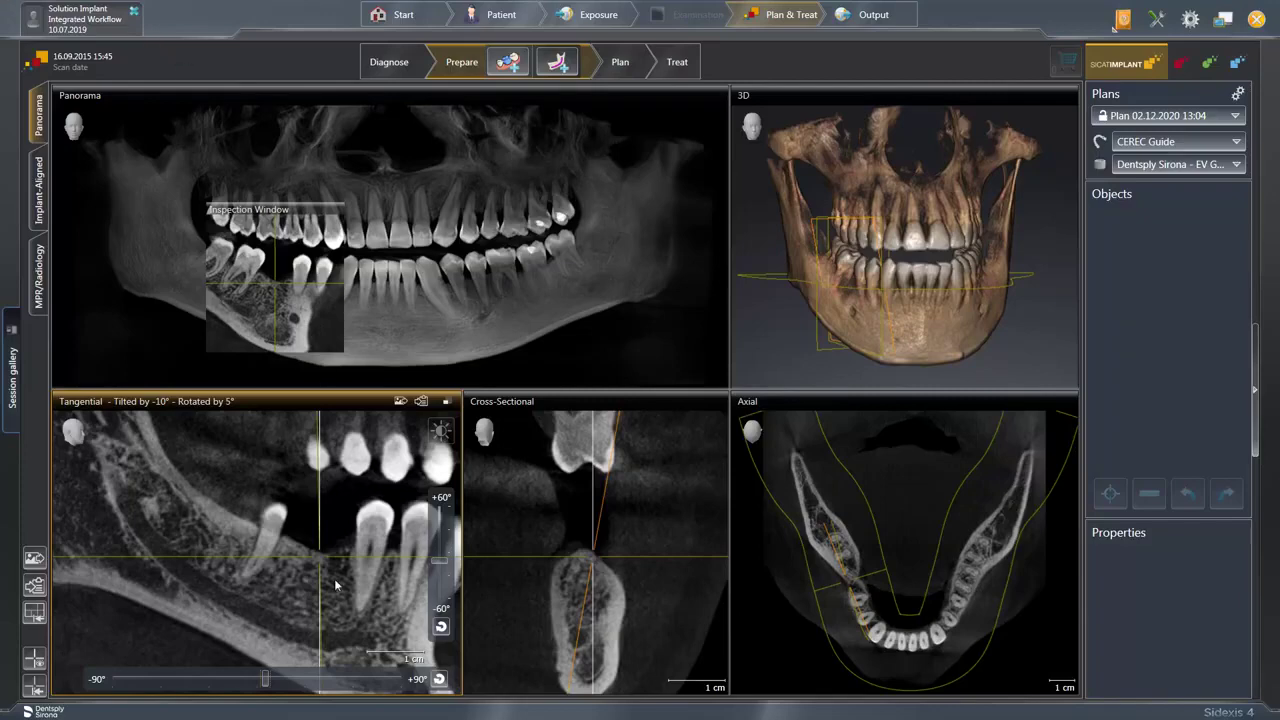
mouse_move(334, 582)
left_mouse_down()
mouse_move(336, 537)
mouse_move(335, 584)
left_mouse_up()
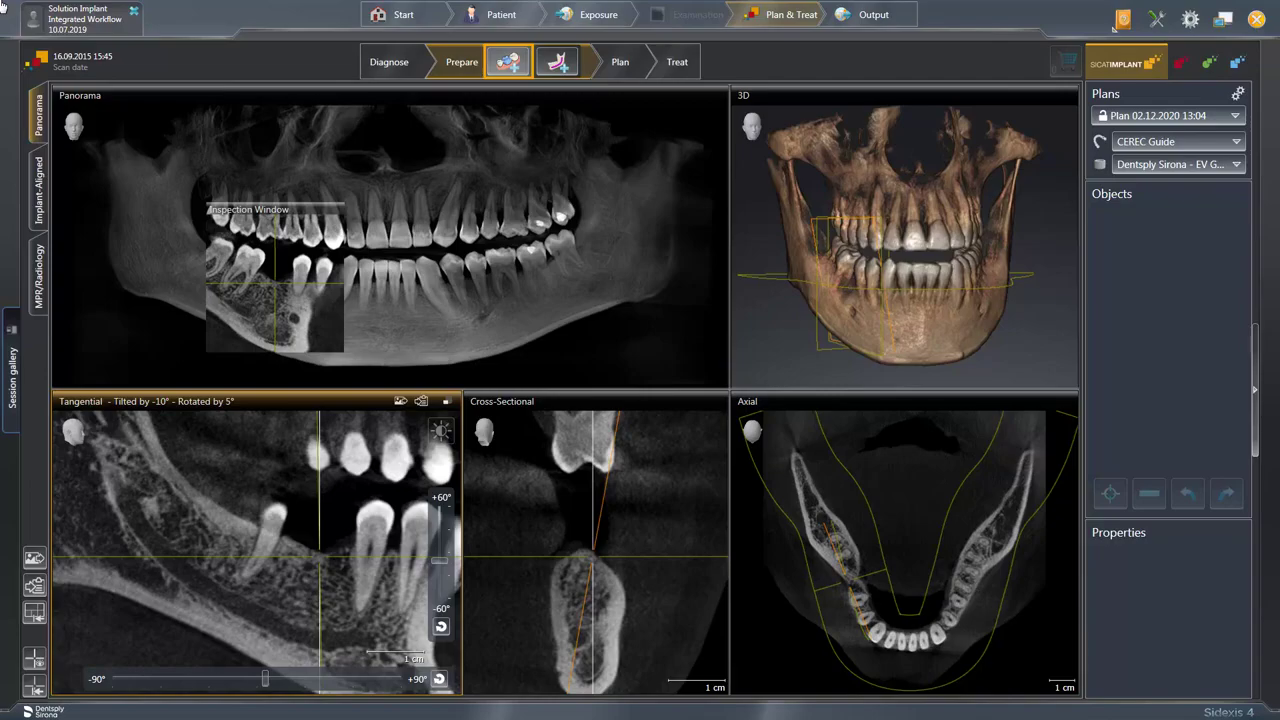
Import the SL Implant Lower Jaw .sixd optical impression from the Integrated Implantology folder and proceed to its registration.
left_click(512, 62)
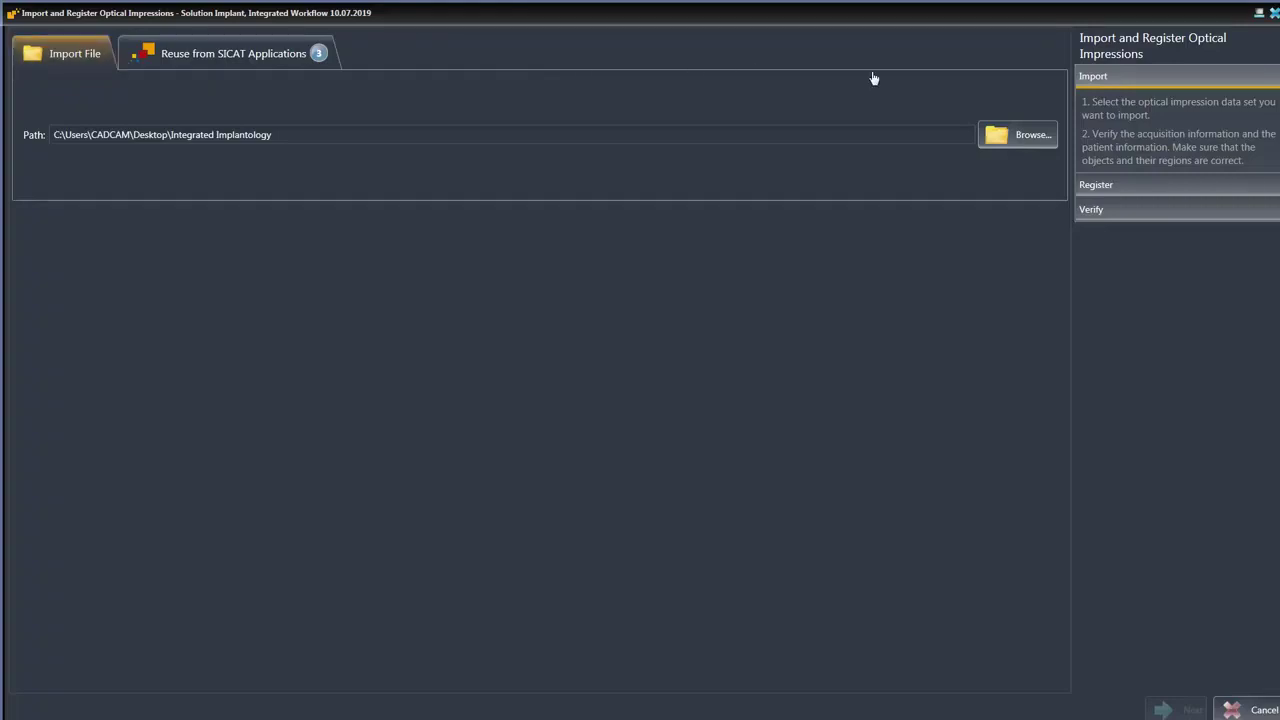
left_click(1016, 134)
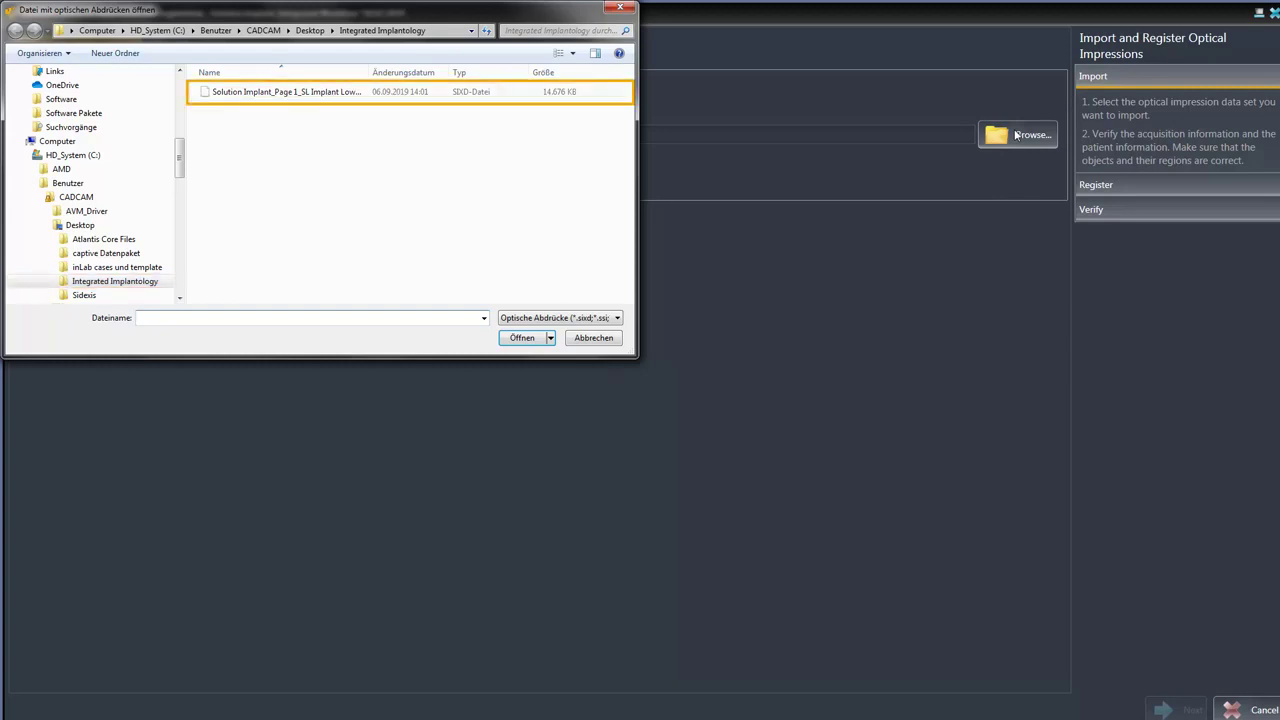
left_click(339, 91)
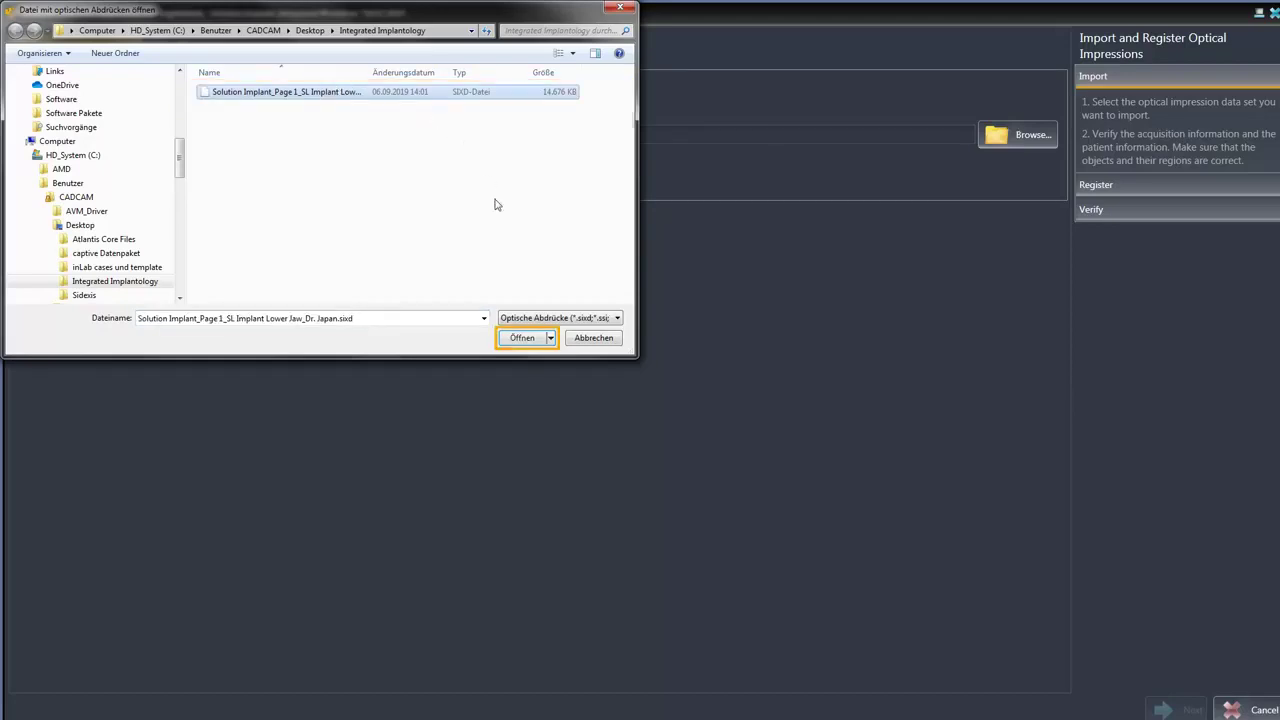
left_click(518, 343)
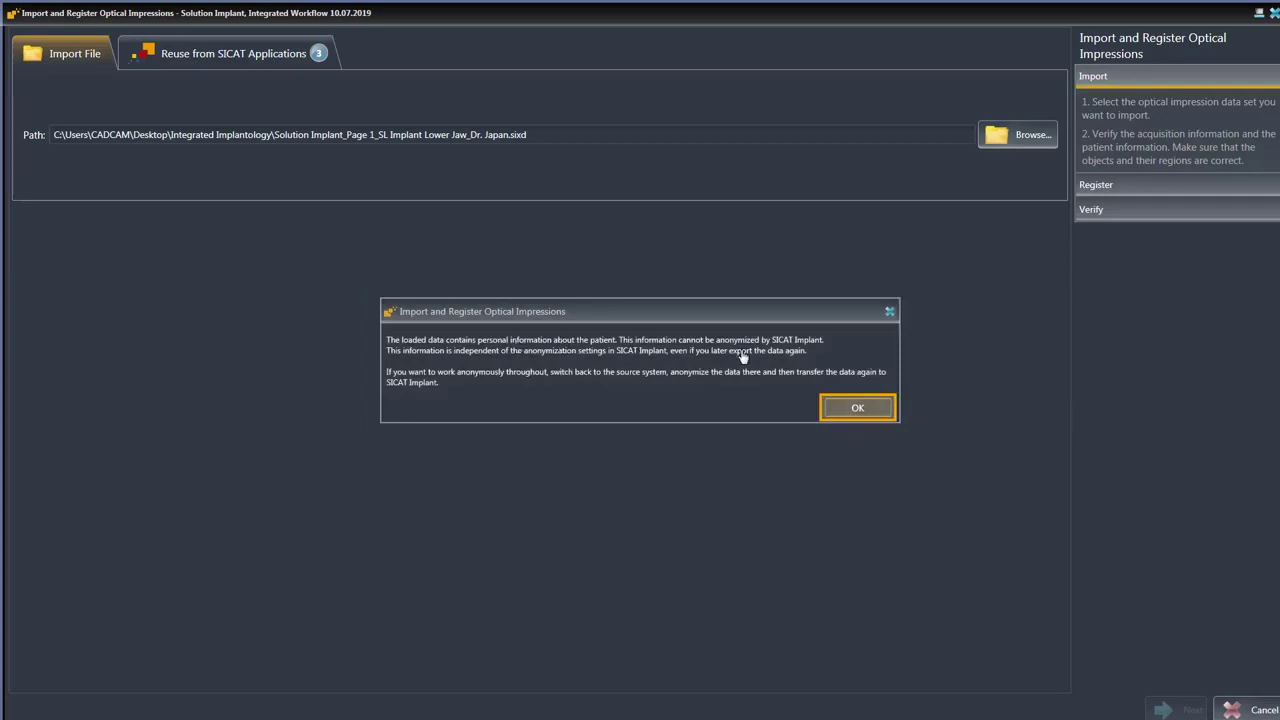
left_click(857, 409)
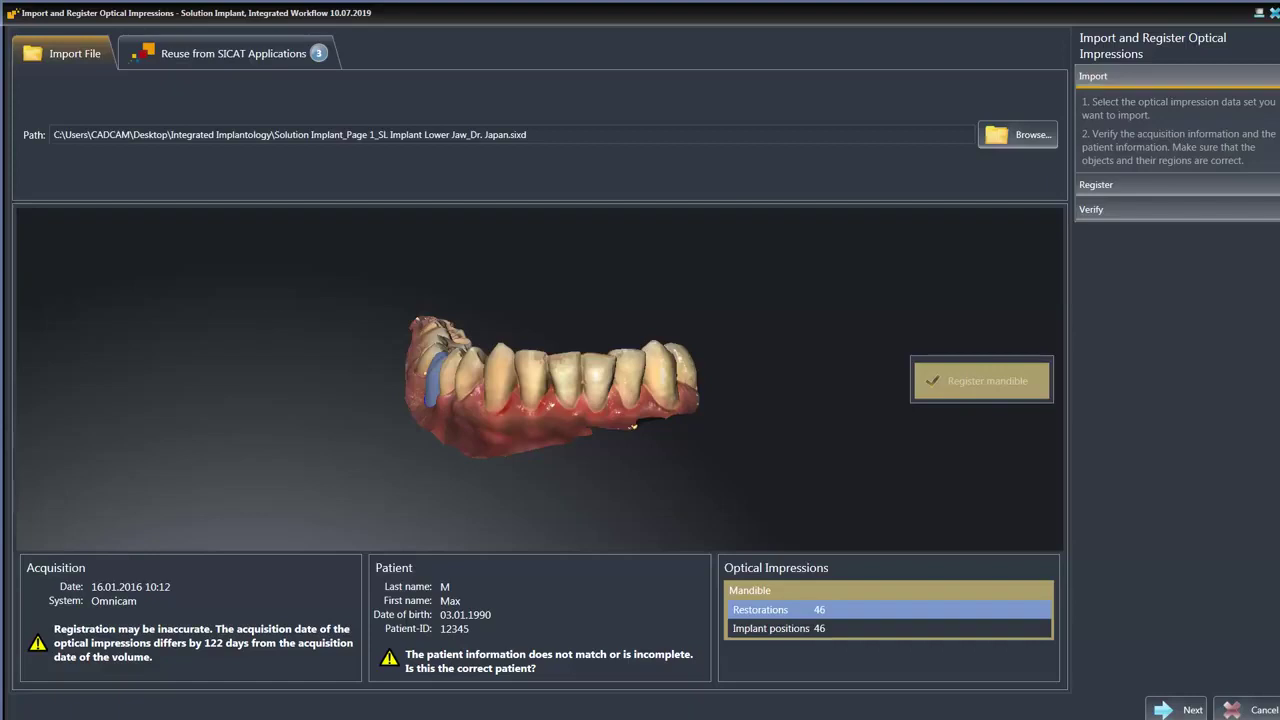
left_click_drag(478, 428, 563, 398)
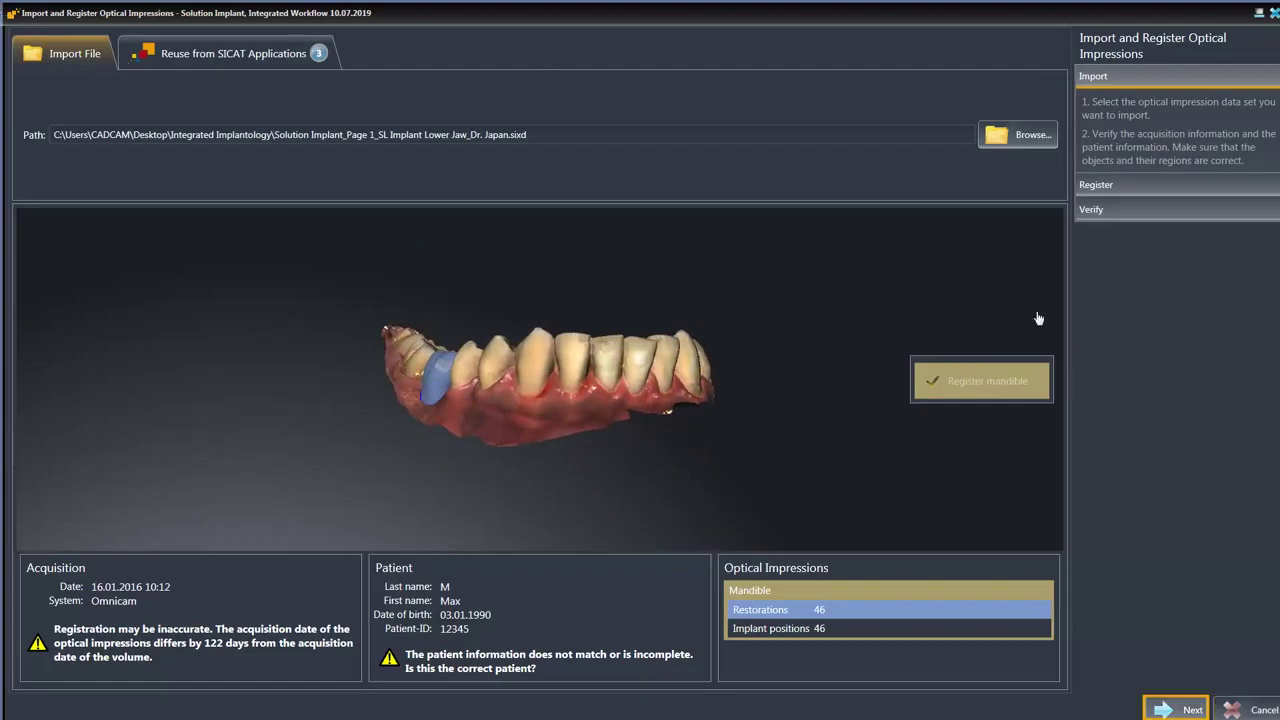
left_click(1178, 709)
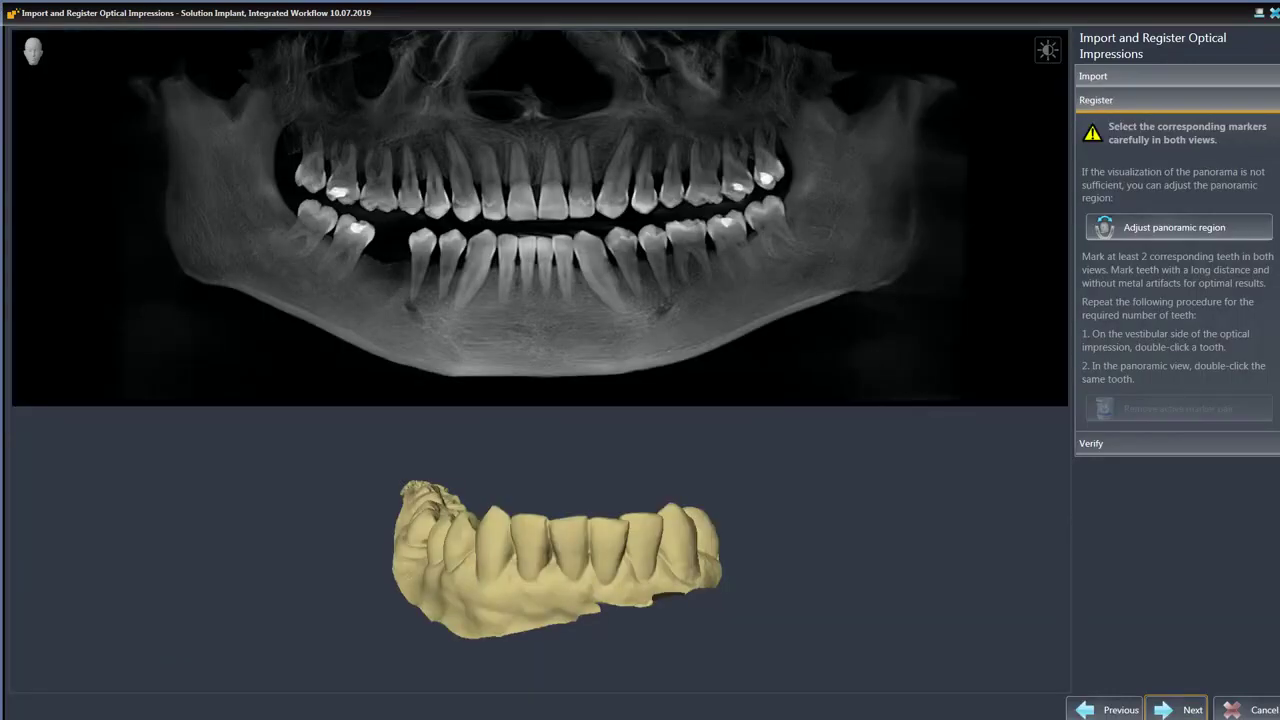
Register the impression with three marker pairs on the molar behind the gap and both lower canines, in the panorama and the model.
left_click_drag(430, 595, 654, 567)
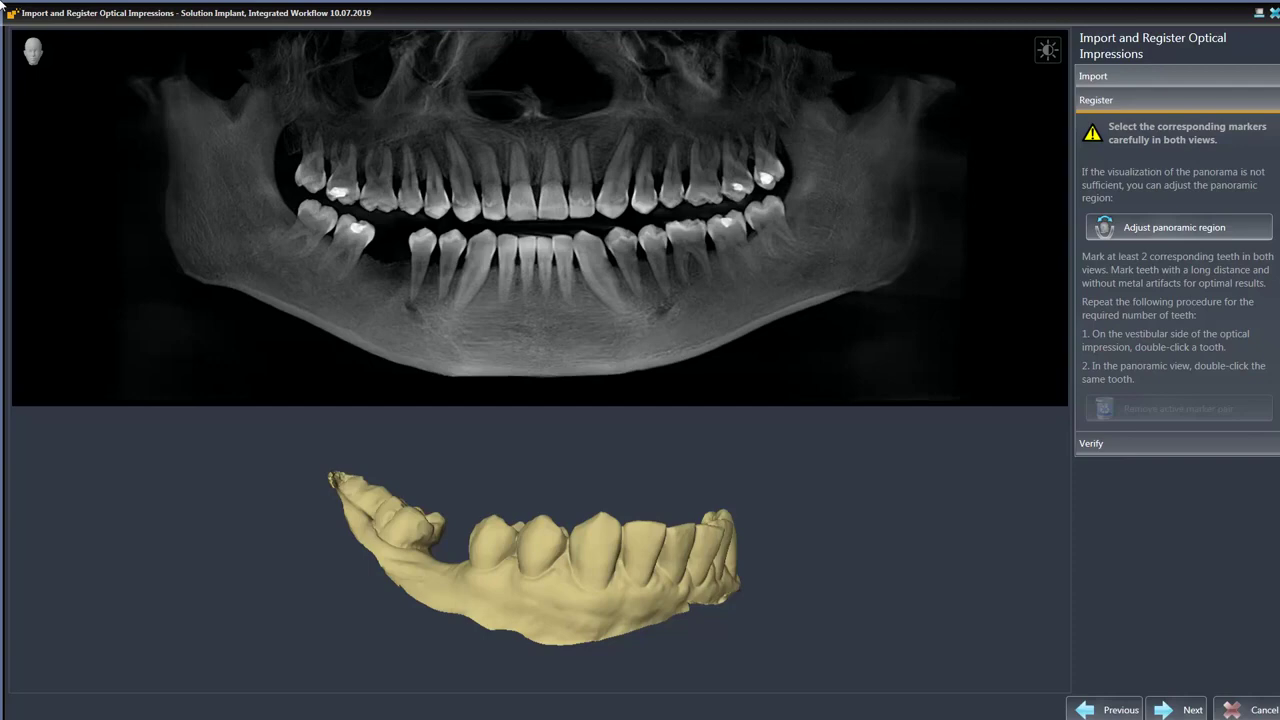
double_click(361, 230)
double_click(404, 517)
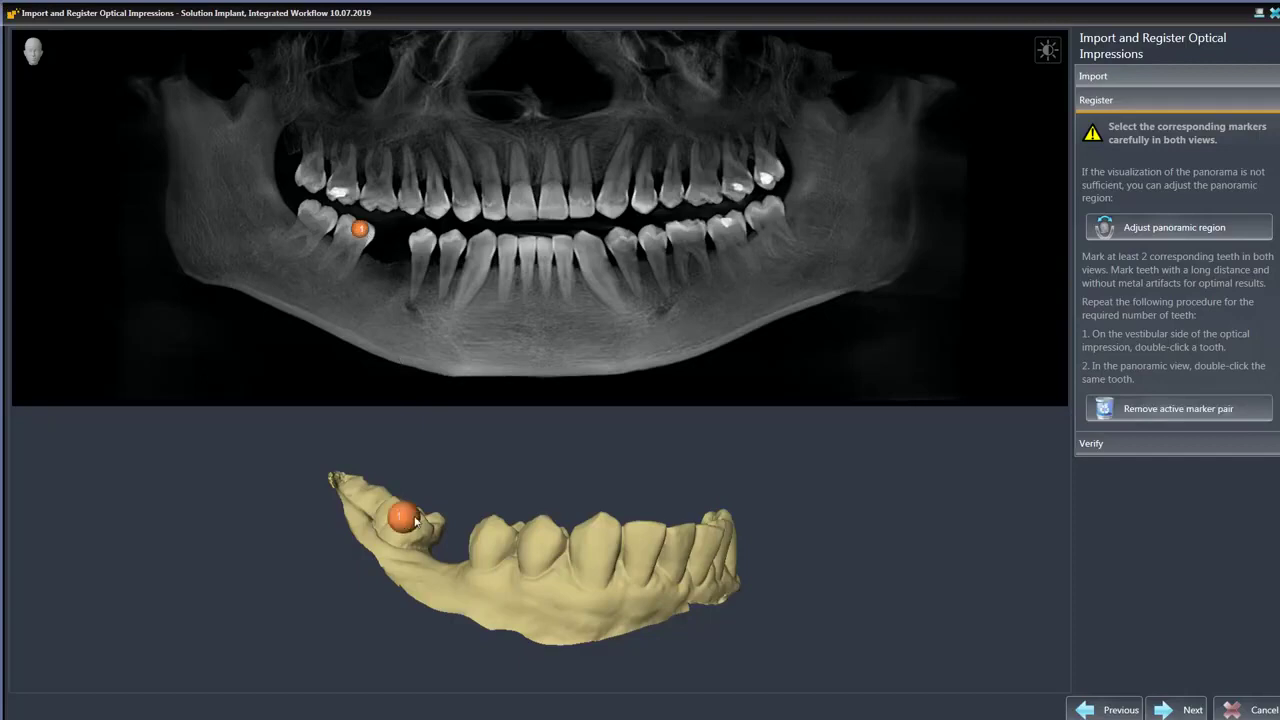
double_click(482, 240)
double_click(588, 245)
left_click_drag(737, 634, 426, 616)
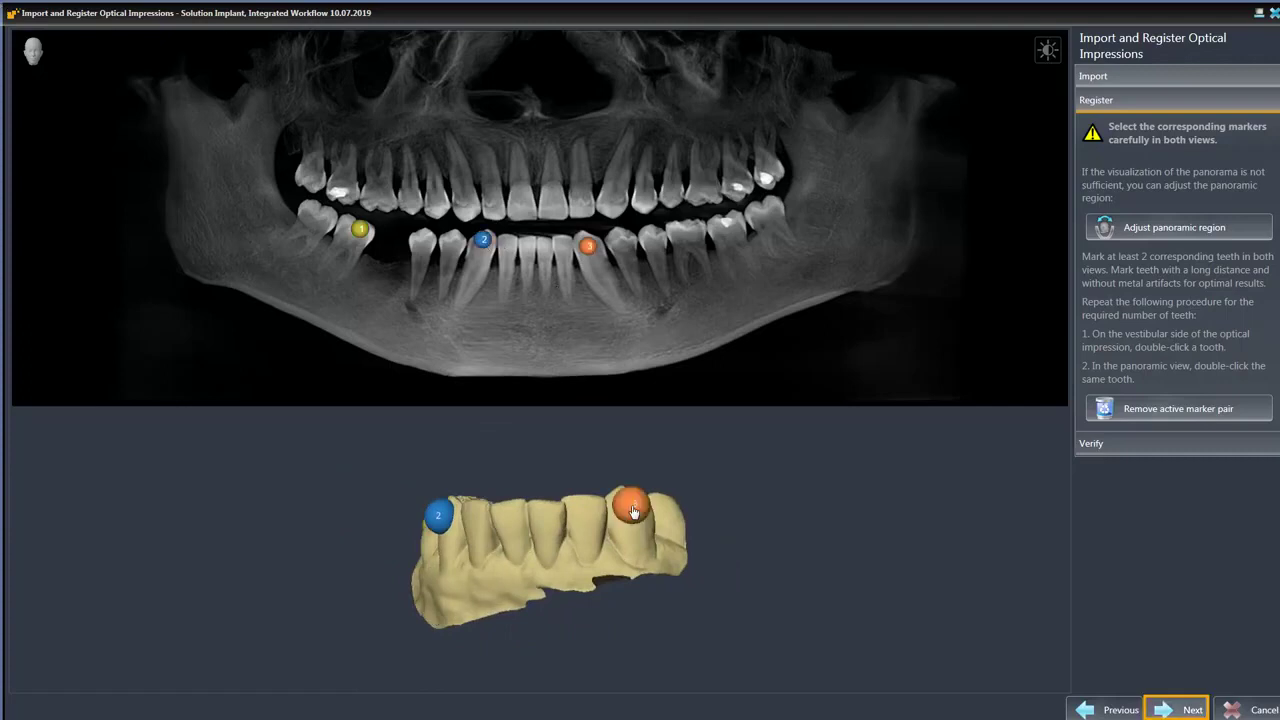
left_click(1188, 710)
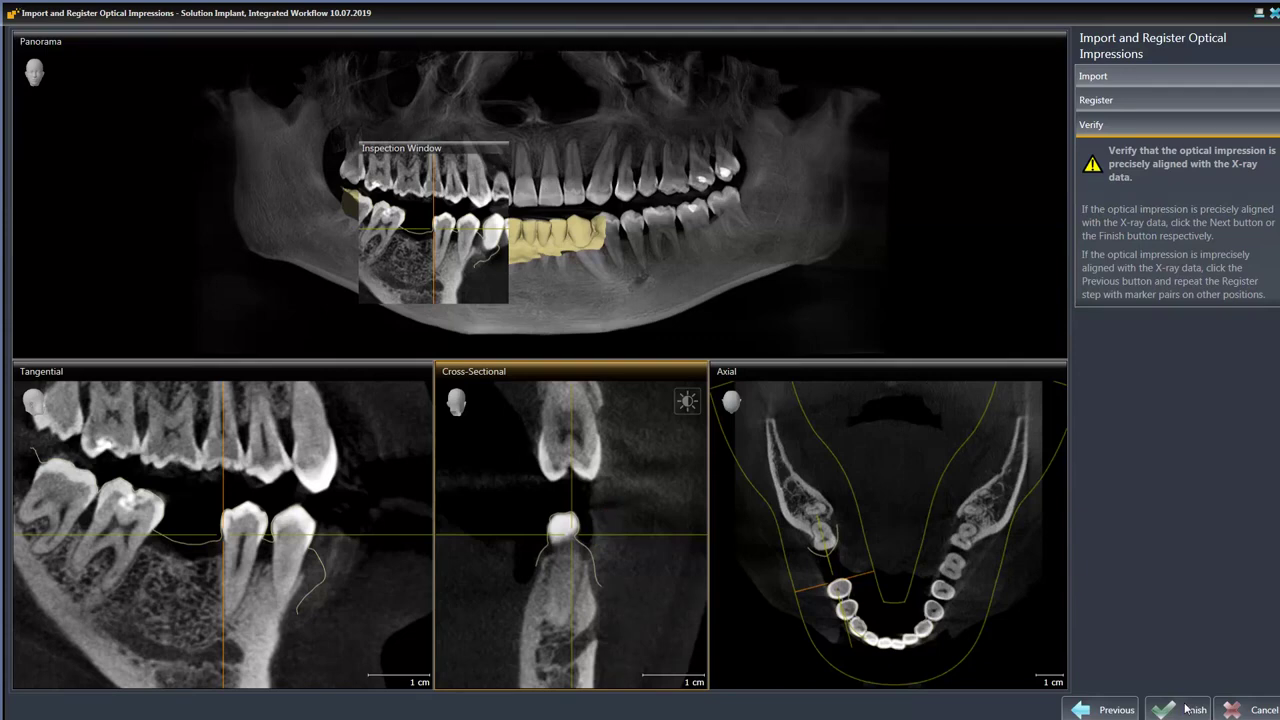
Check the impression outline against the X-ray through the cross-sectional slices around the tooth gap, and finish the import.
scroll(623, 563, "down", 3)
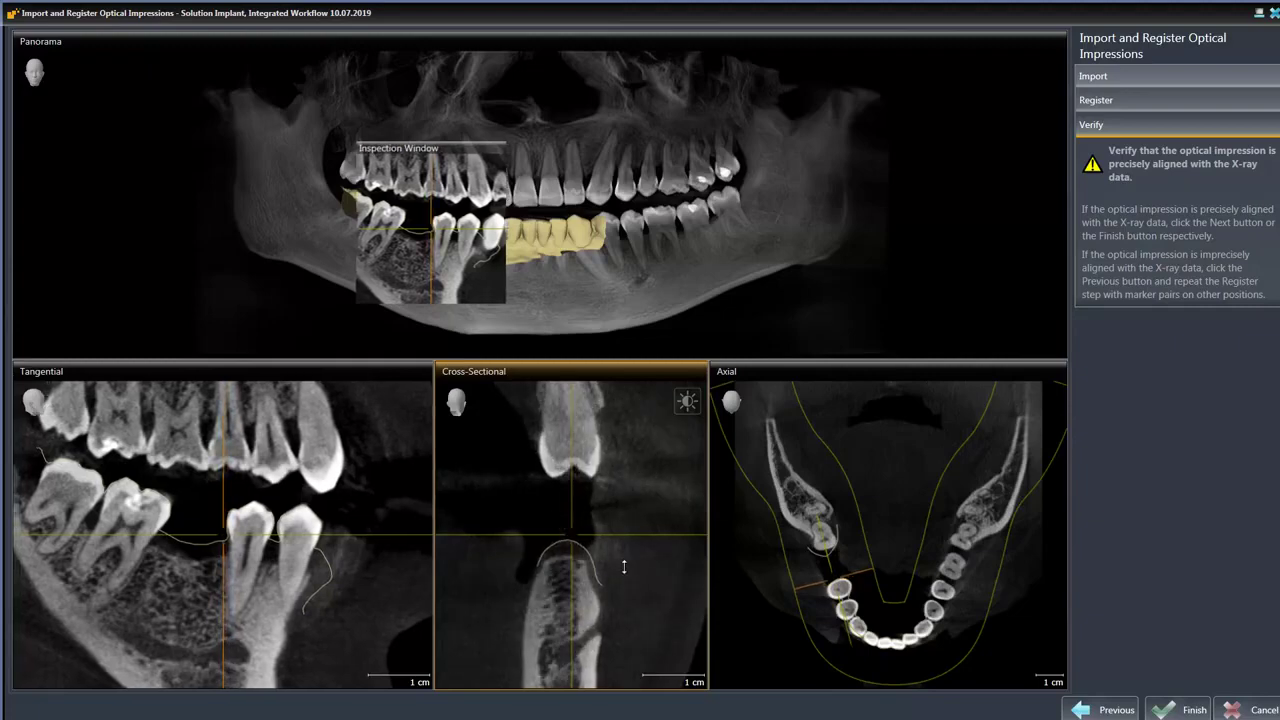
scroll(624, 575, "down", 5)
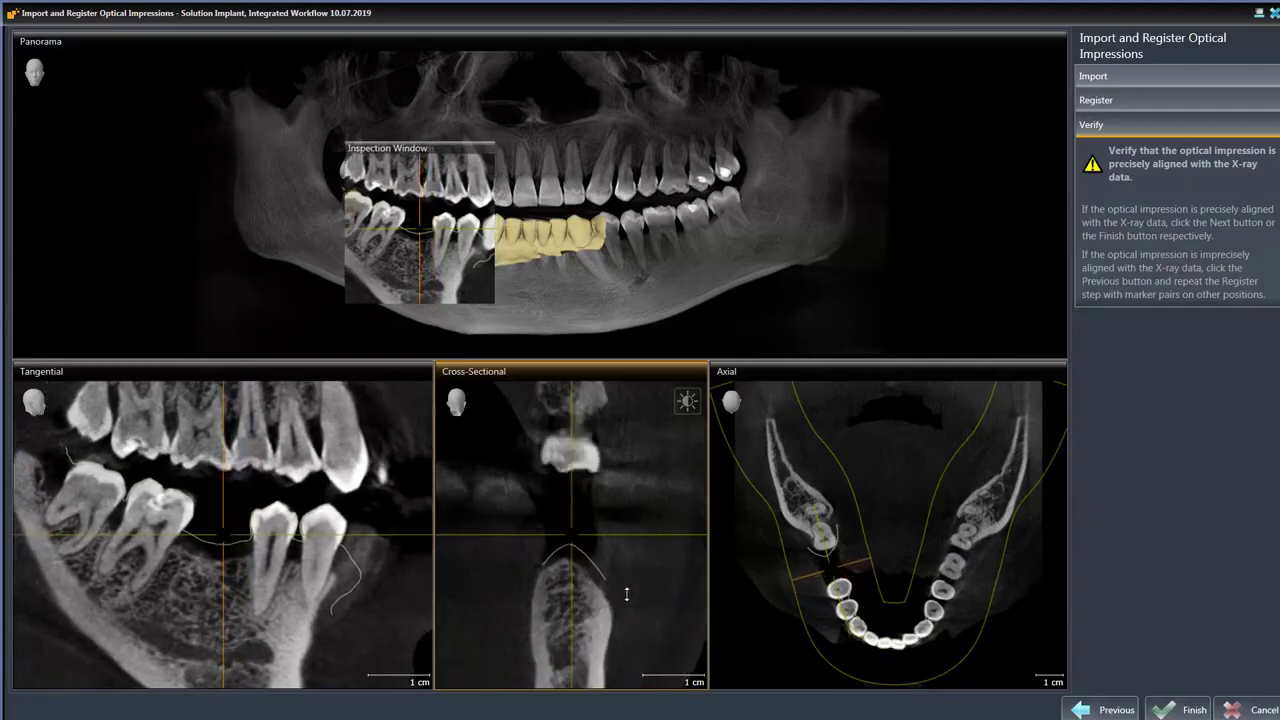
scroll(626, 594, "down", 5)
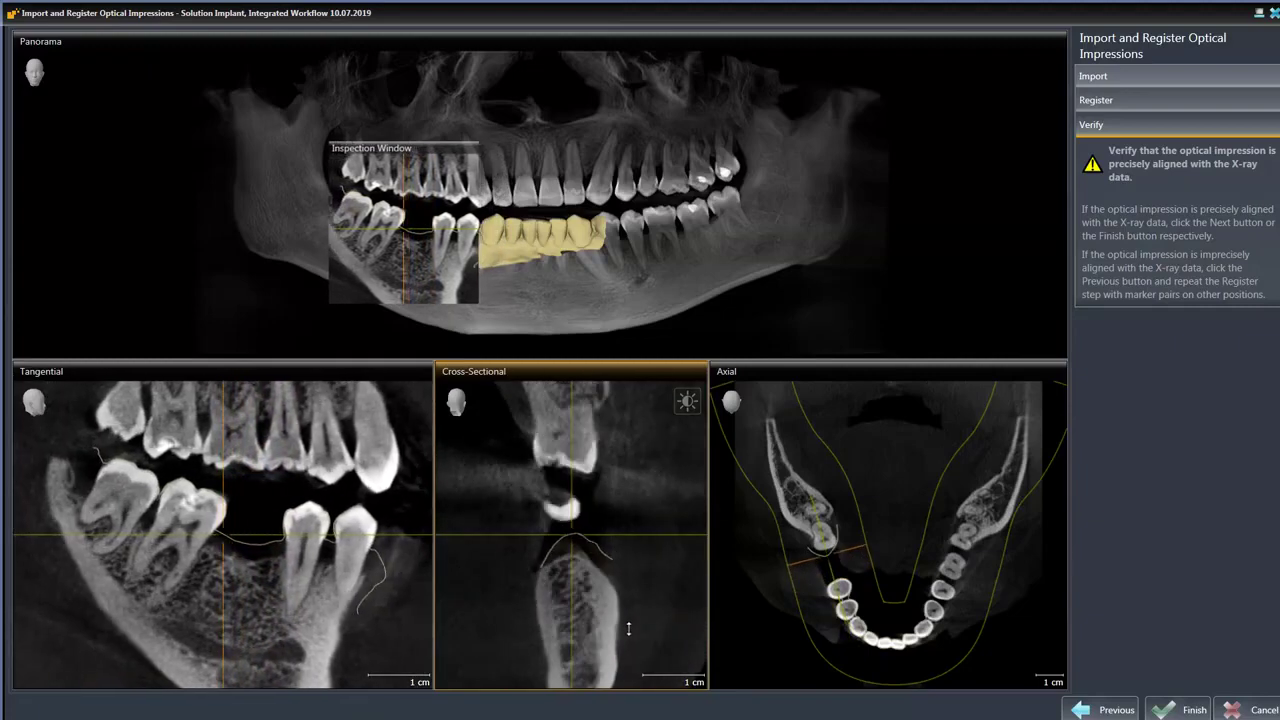
scroll(628, 628, "down", 5)
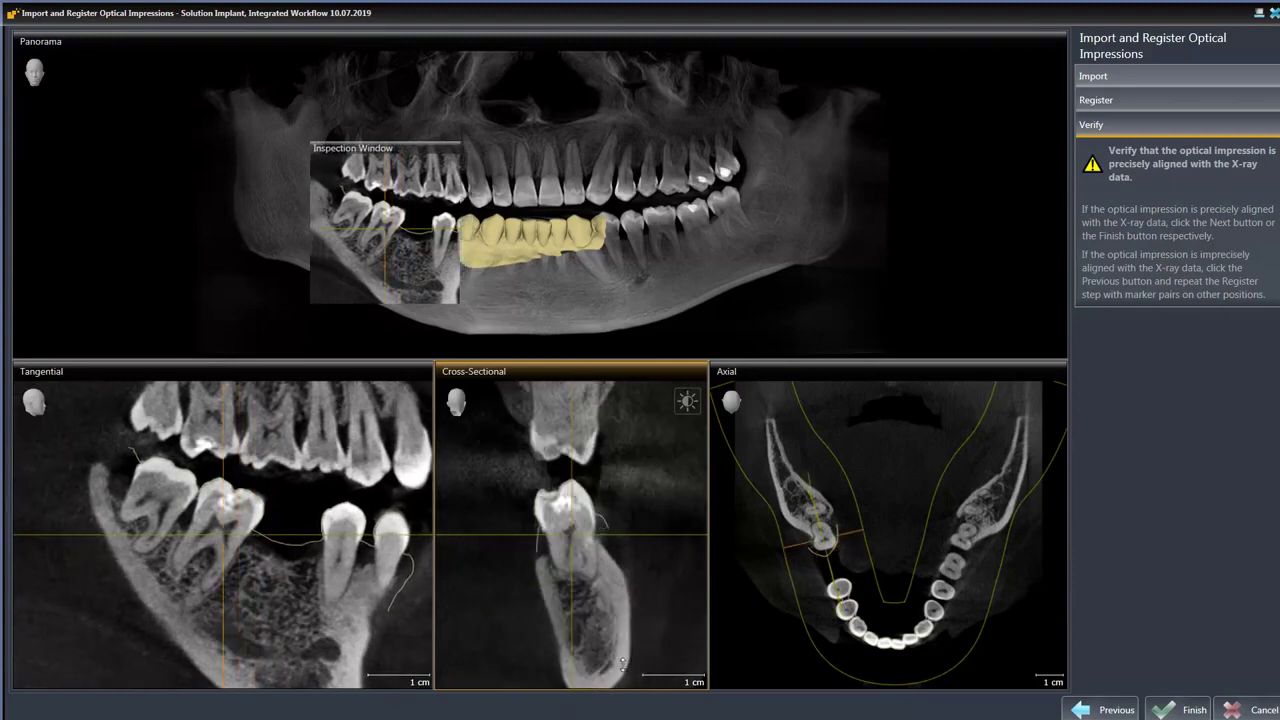
scroll(628, 640, "down", 5)
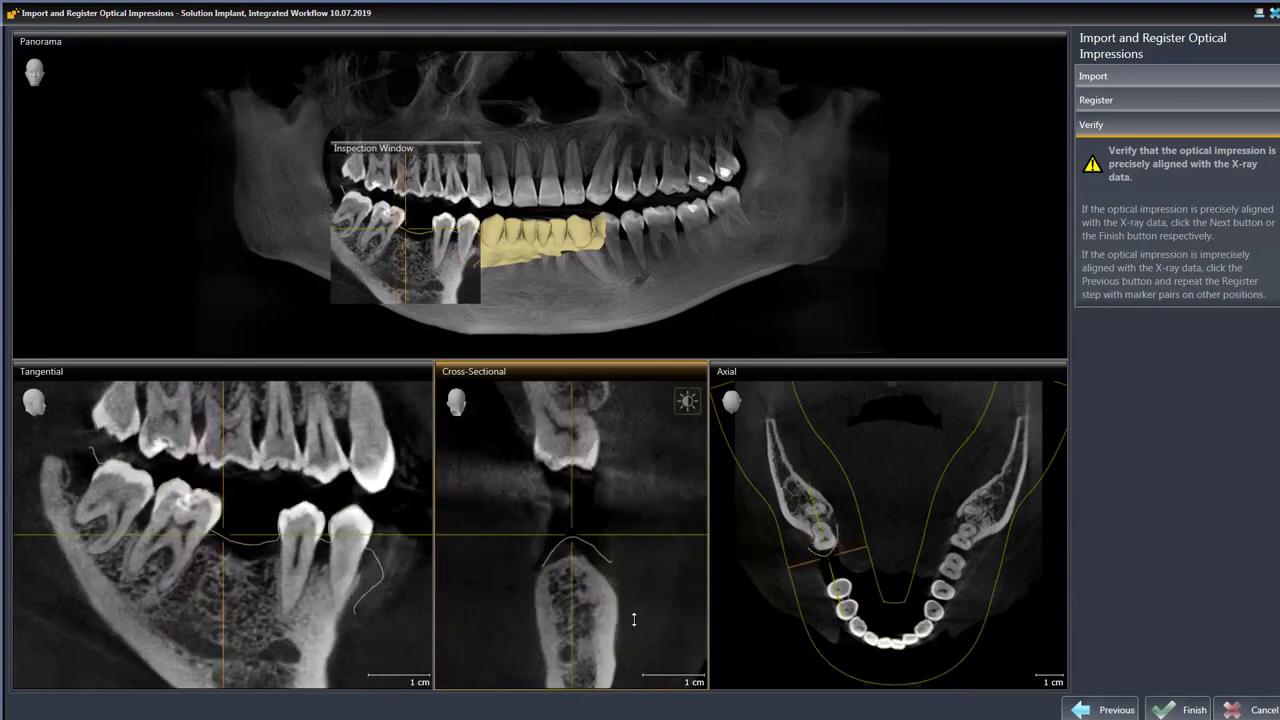
scroll(640, 605, "down", 5)
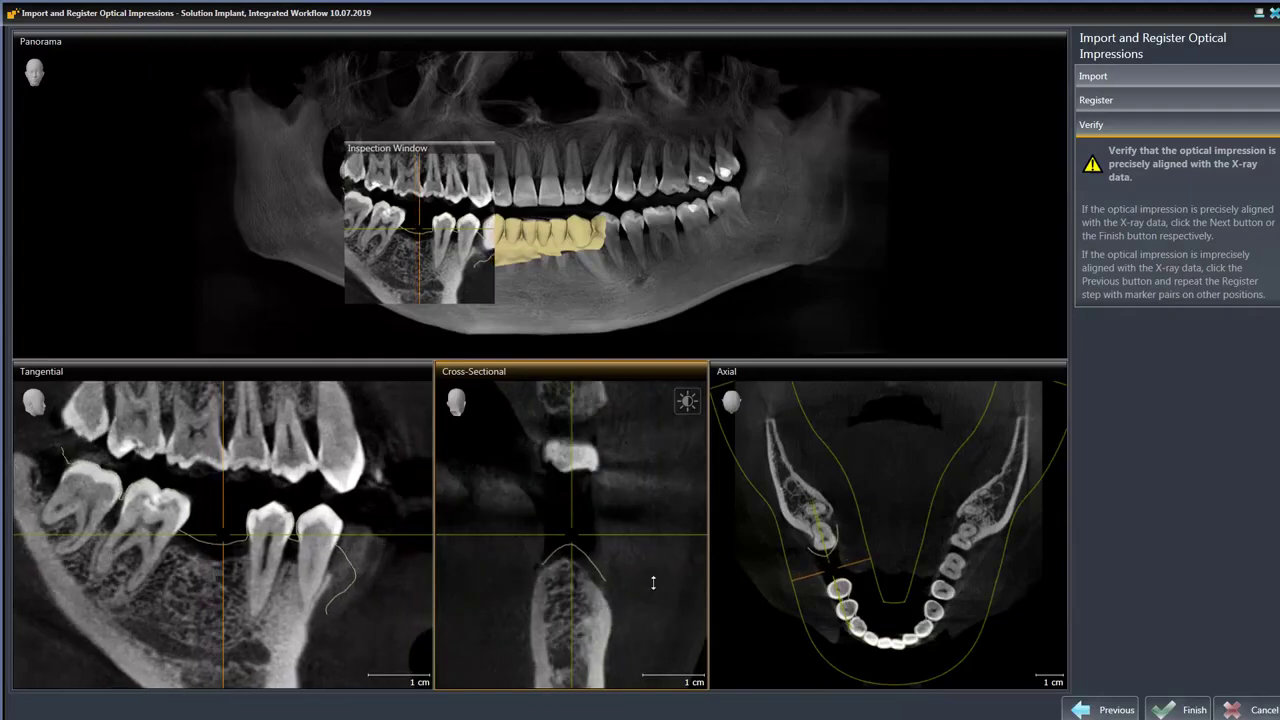
scroll(653, 583, "down", 3)
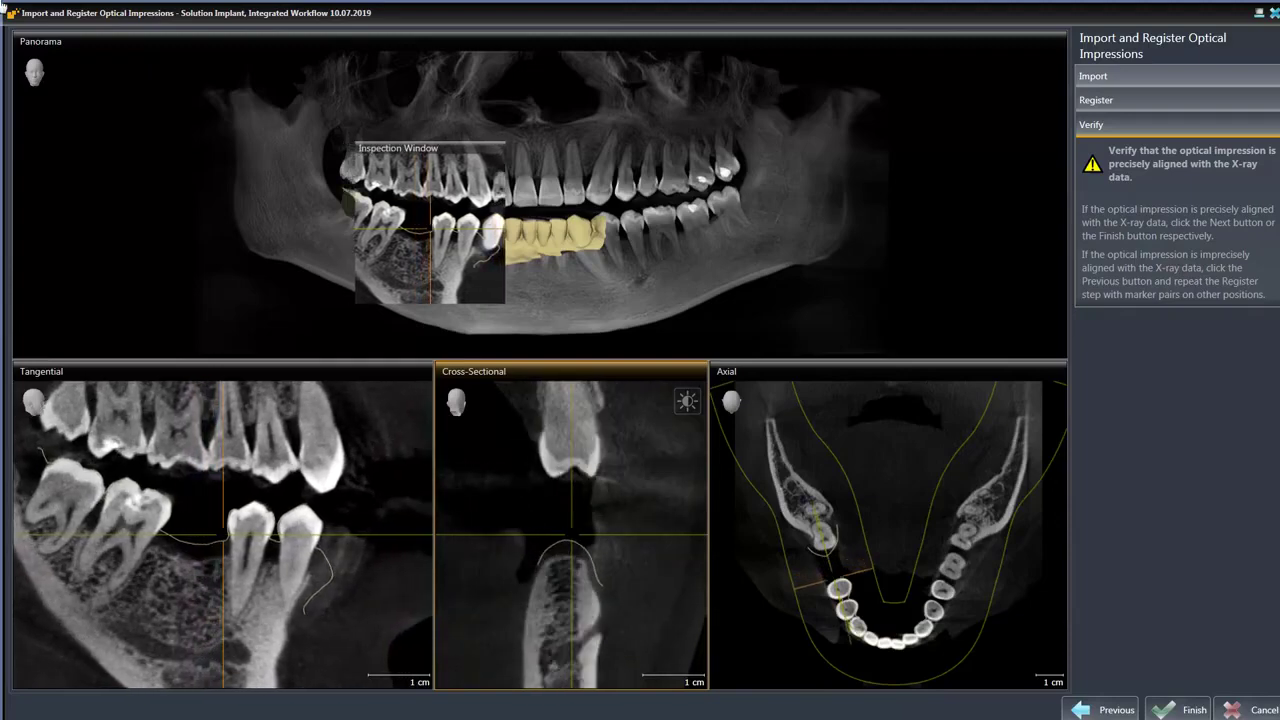
left_click(1176, 710)
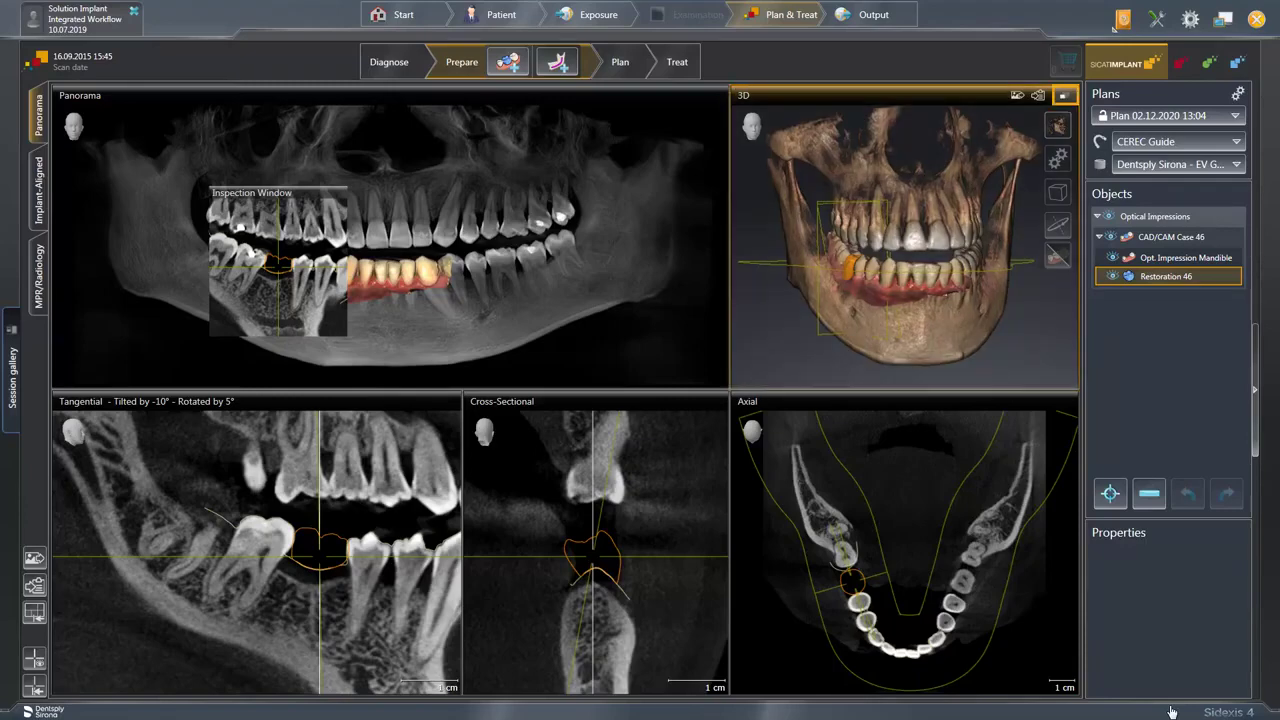
Inspect the registered mandible impression and restoration 46 in the maximized 3D view, and restore the multi-view layout.
left_click(1064, 95)
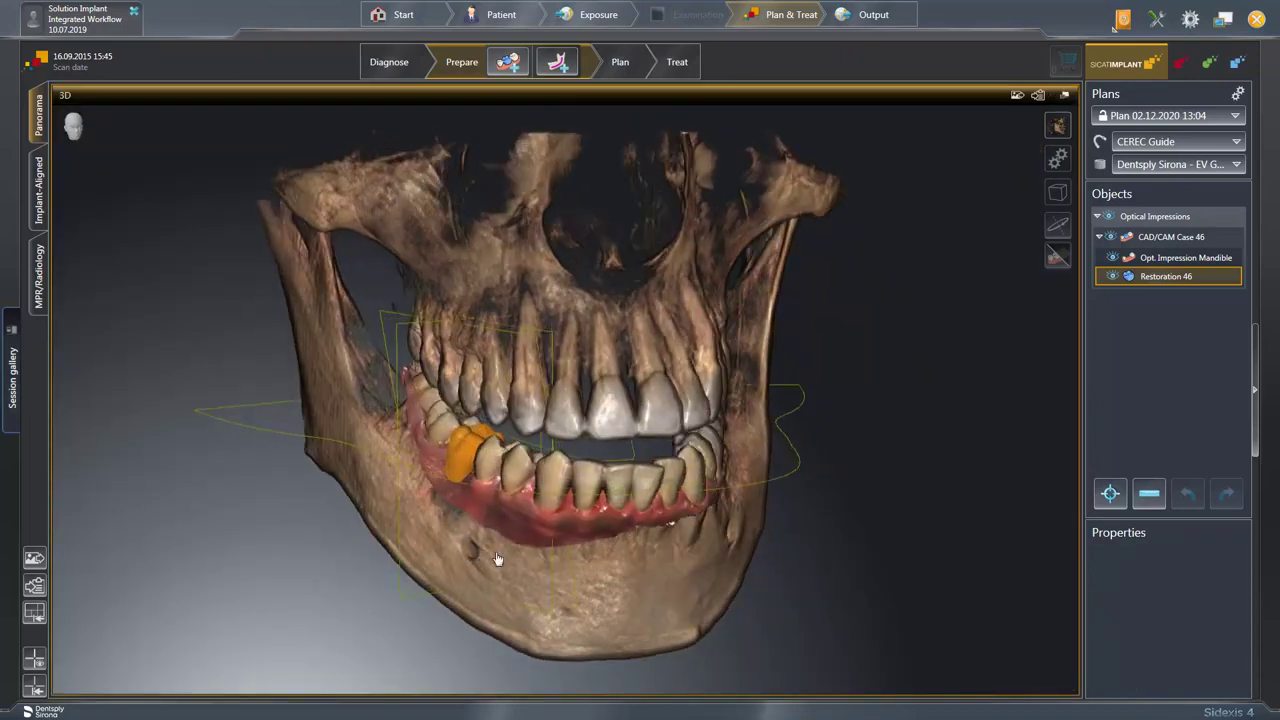
left_click_drag(497, 558, 425, 527)
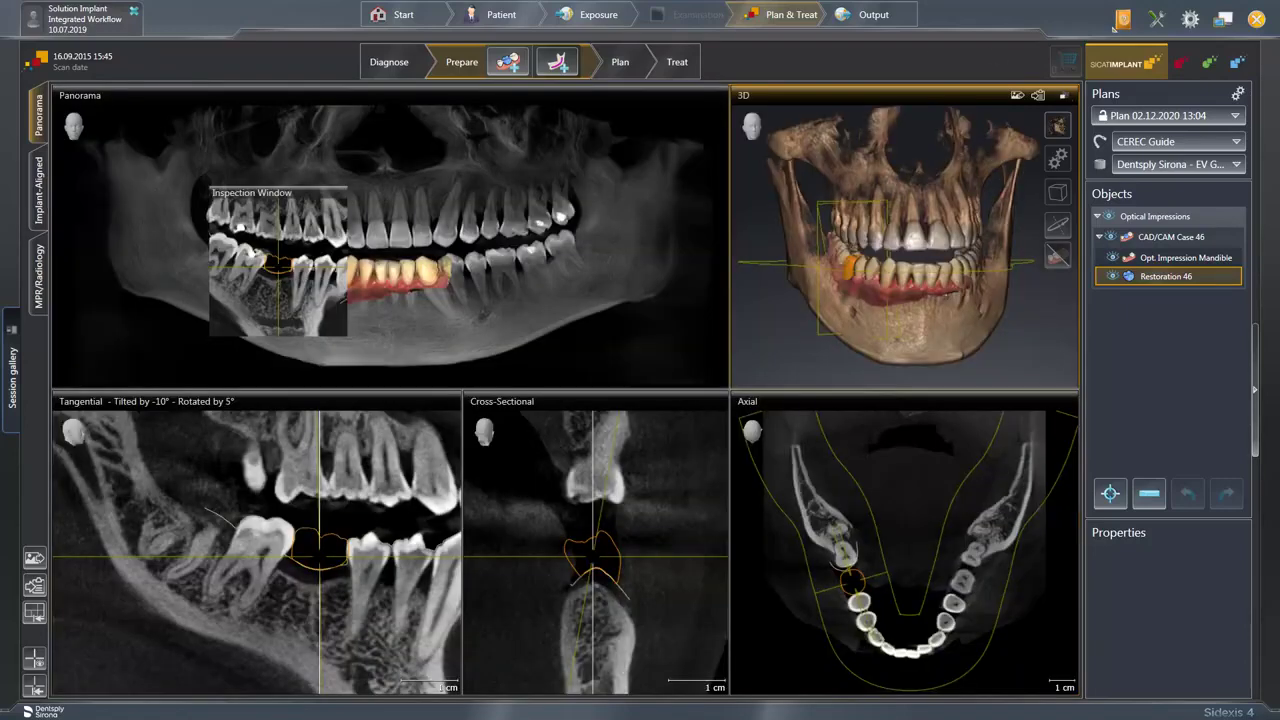
left_click(1064, 95)
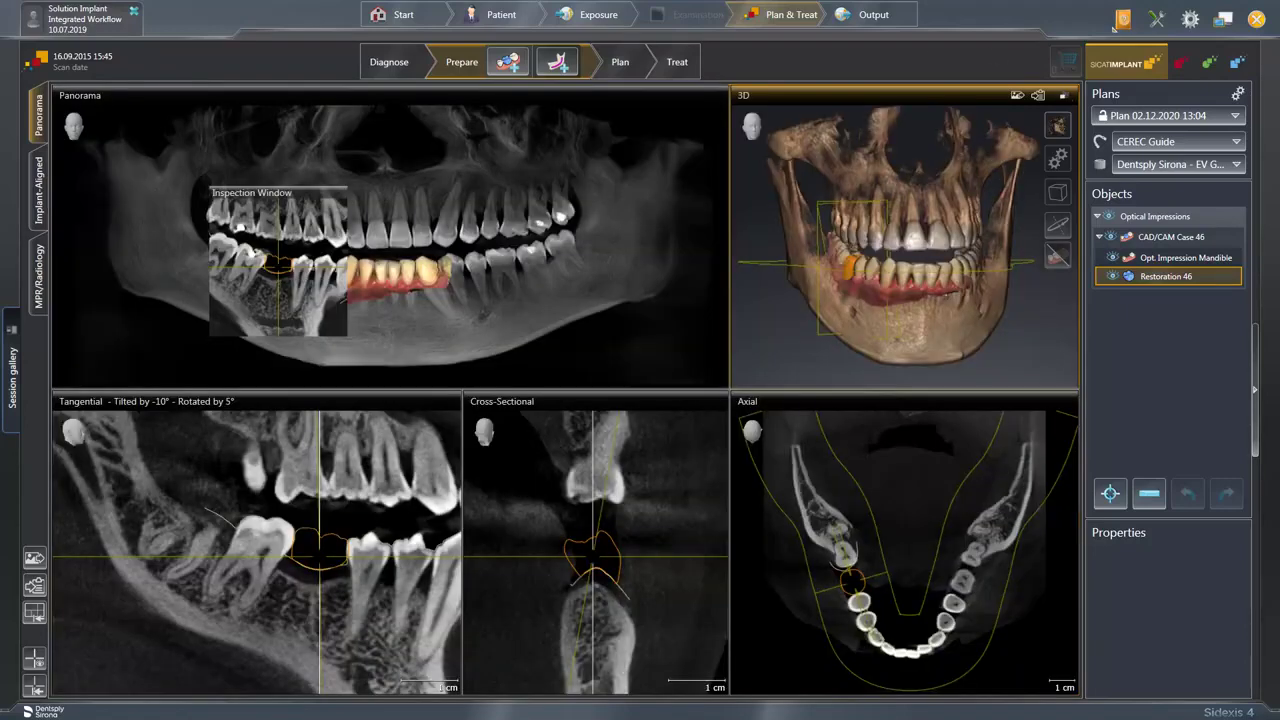